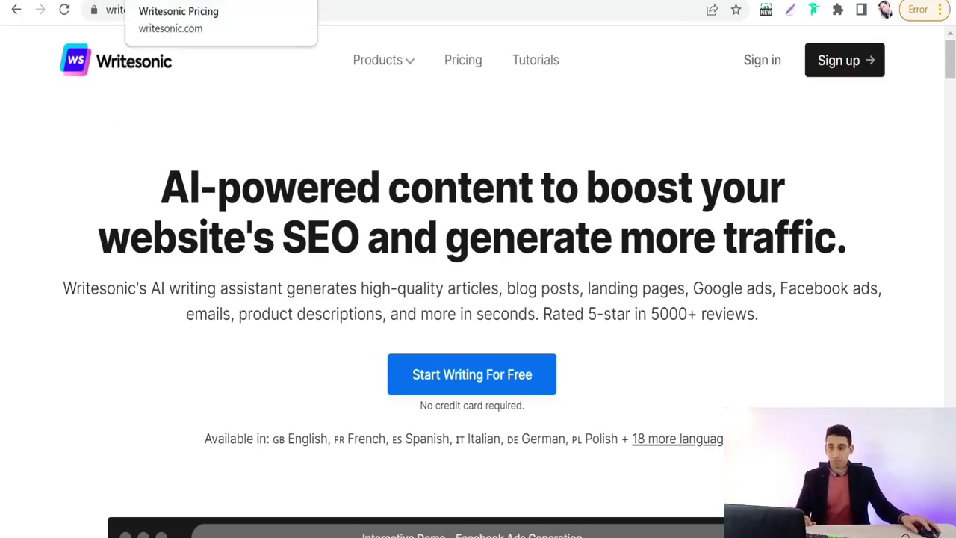
Step: Review Writesonic's monthly pricing plans, from the Free Trial to the Agency plan
click(172, 2)
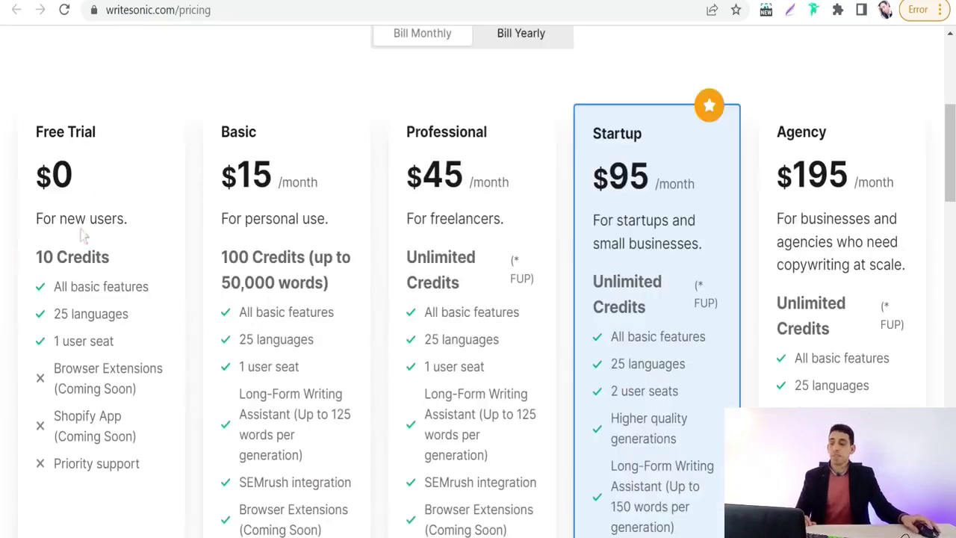
scroll(168, 206, up, 1)
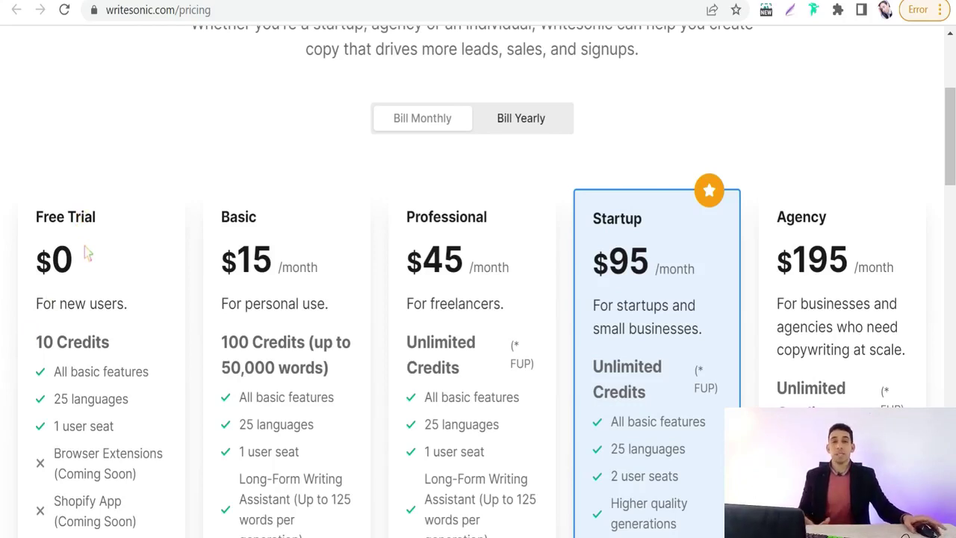
scroll(87, 254, down, 1)
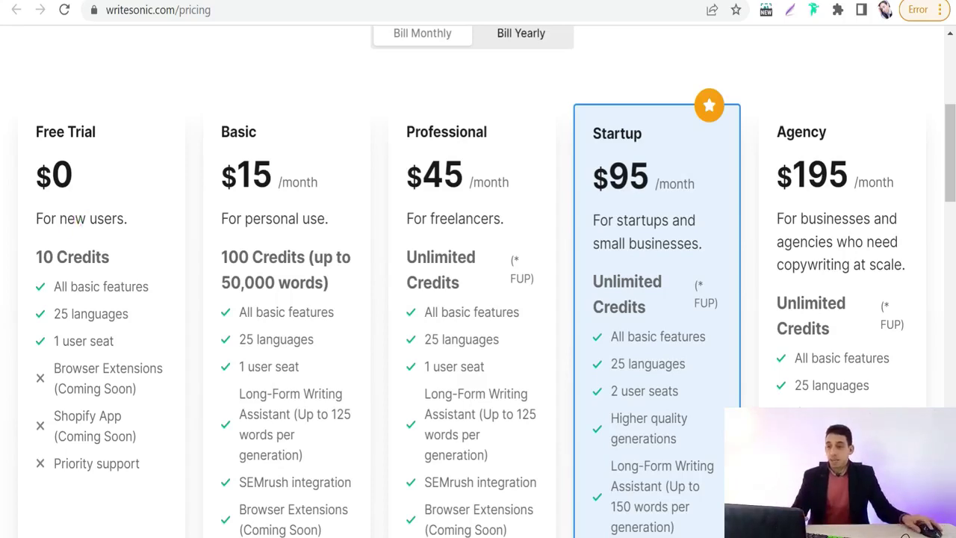
Step: Switch to the My Brandg project in Writesonic and examine the full range of copywriting templates offered for new copy
click(321, 1)
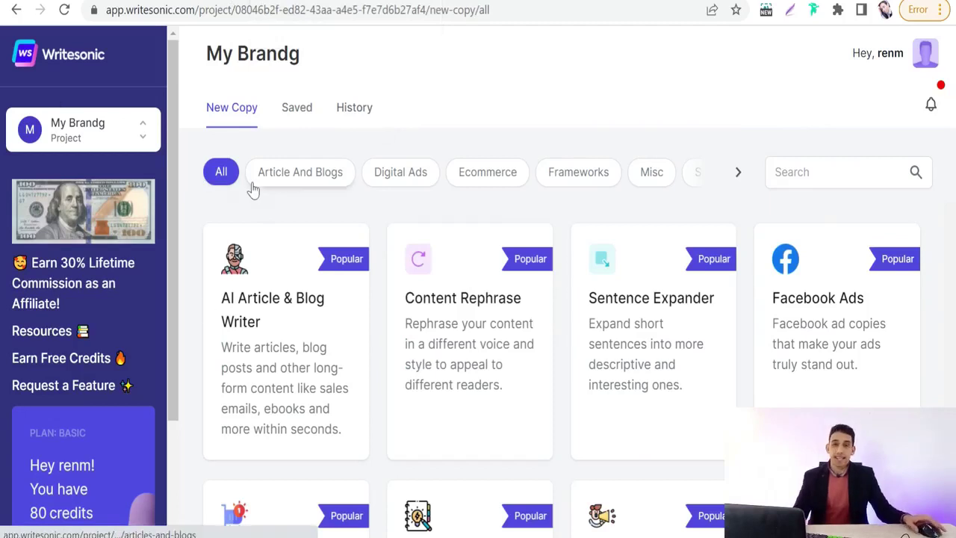
scroll(134, 246, down, 2)
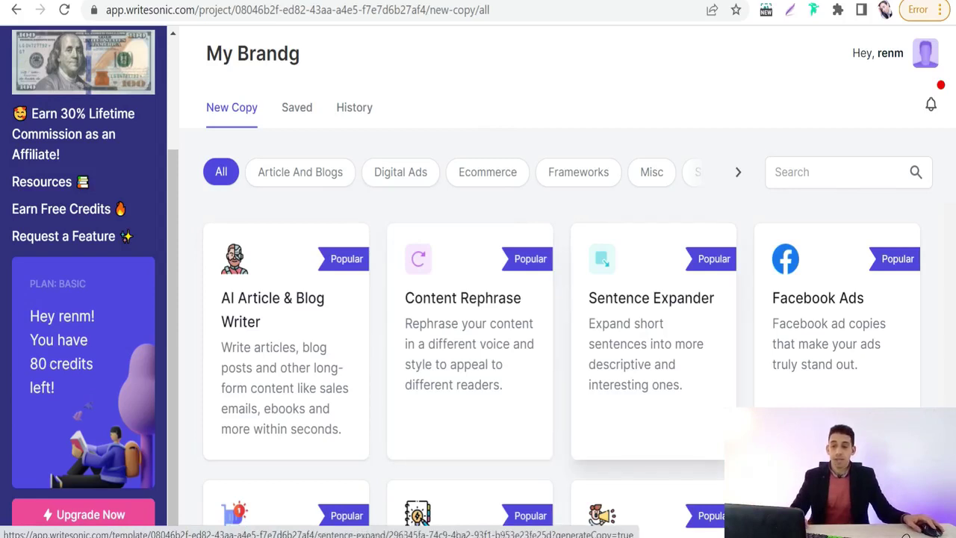
scroll(746, 298, down, 2)
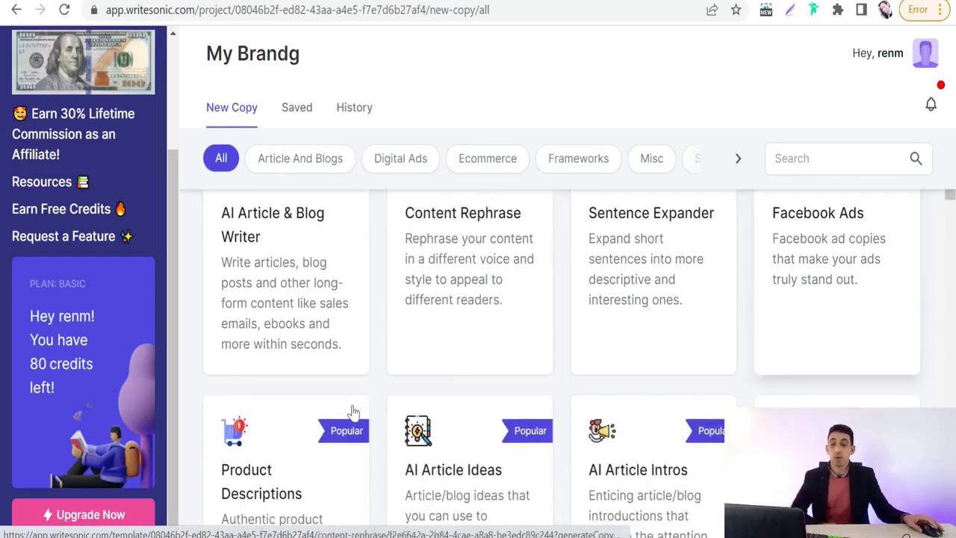
scroll(328, 403, down, 1)
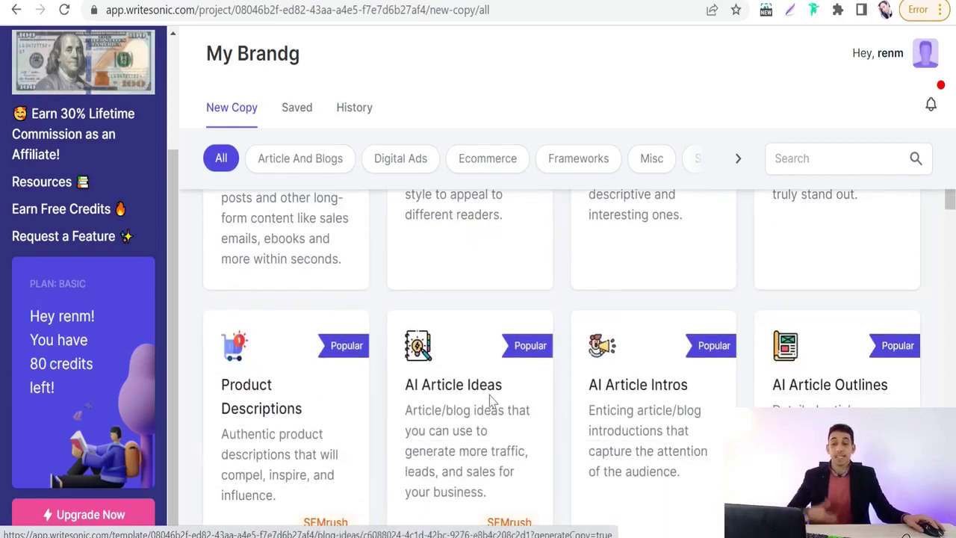
scroll(640, 380, down, 3)
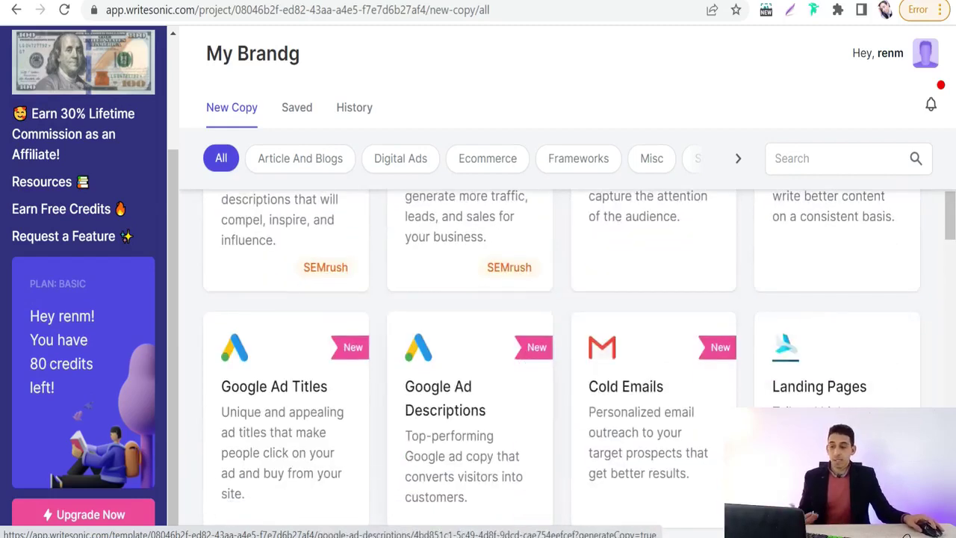
scroll(642, 359, down, 2)
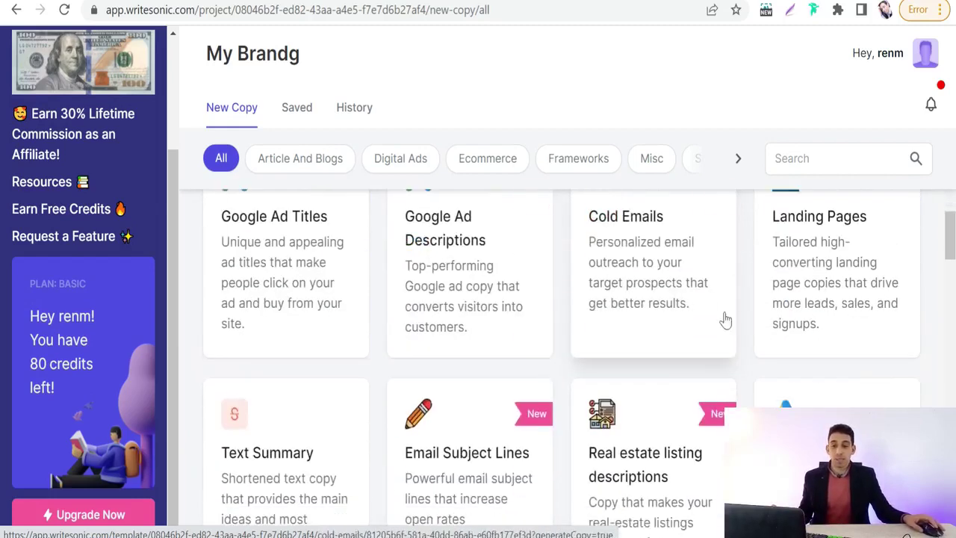
scroll(563, 335, down, 1)
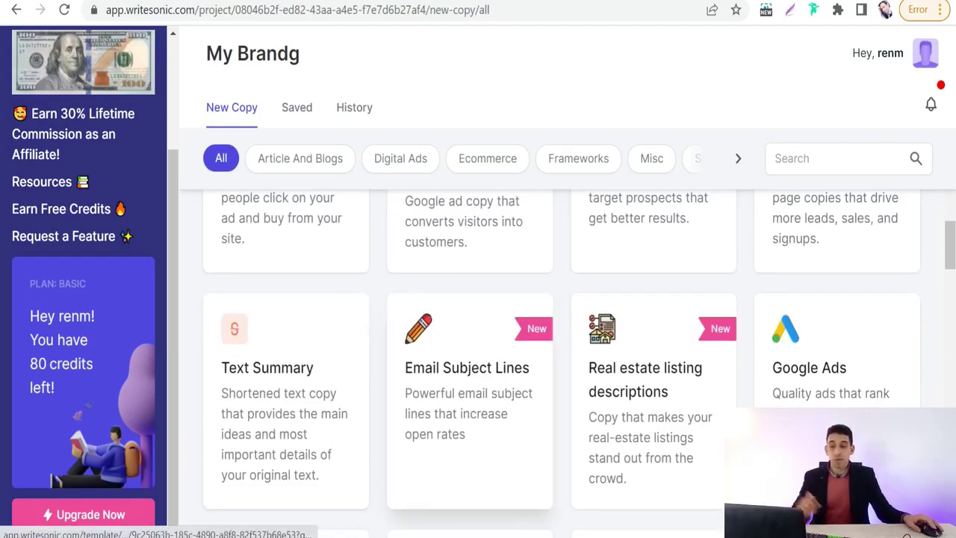
scroll(772, 387, down, 5)
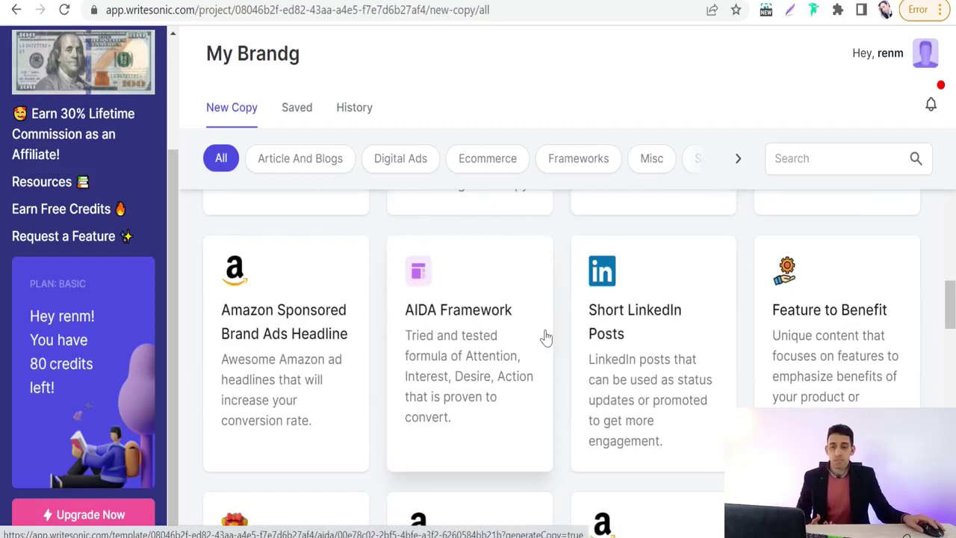
scroll(338, 403, down, 2)
scroll(338, 404, down, 1)
scroll(411, 336, down, 2)
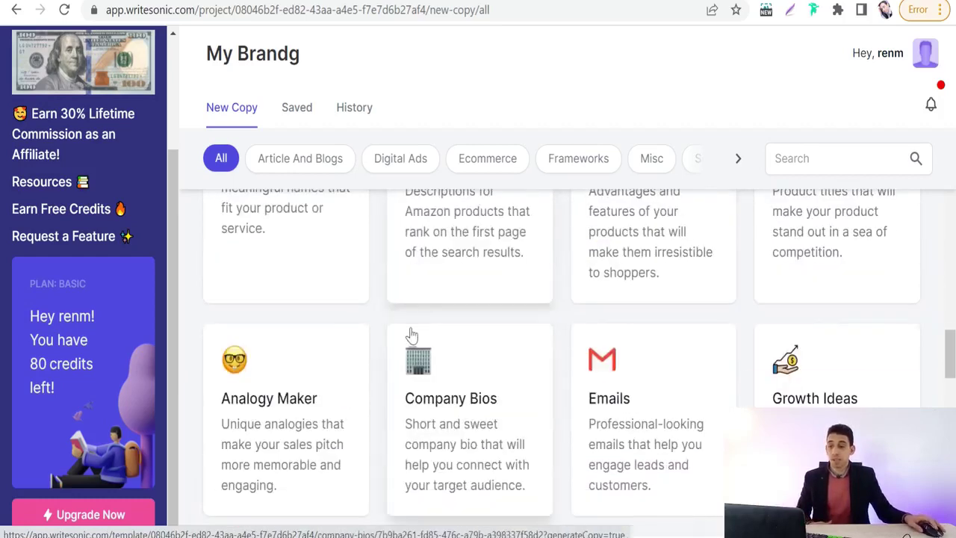
scroll(411, 336, down, 2)
scroll(523, 326, up, 1)
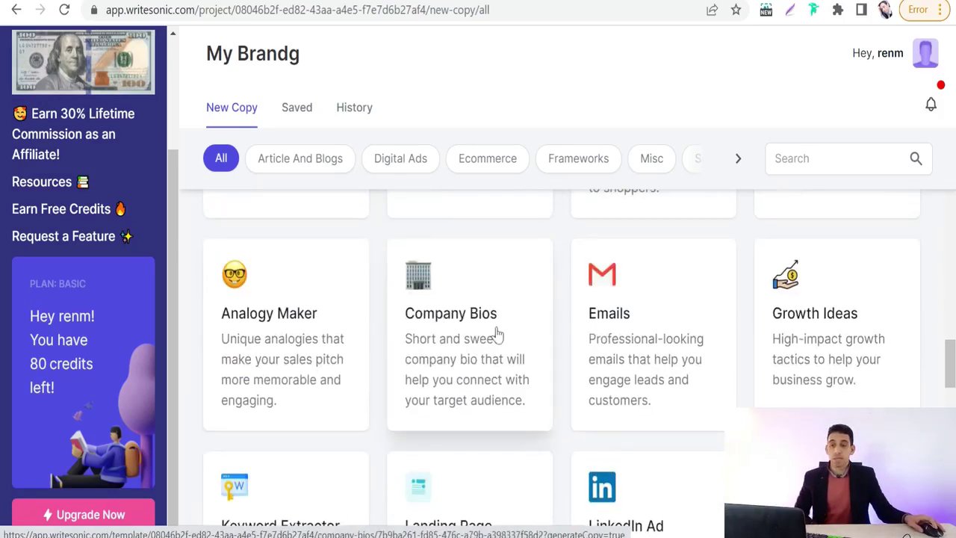
scroll(684, 356, down, 1)
scroll(310, 423, down, 2)
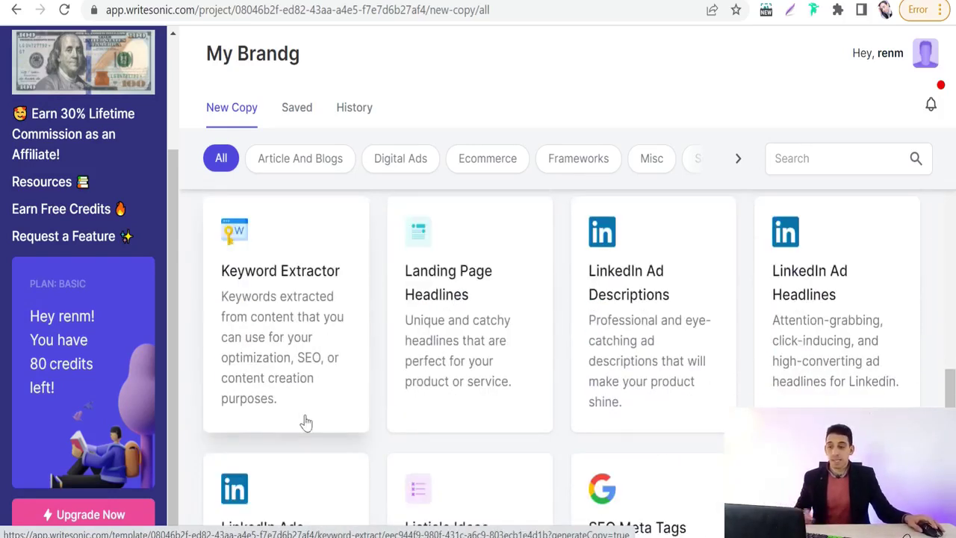
scroll(304, 376, down, 3)
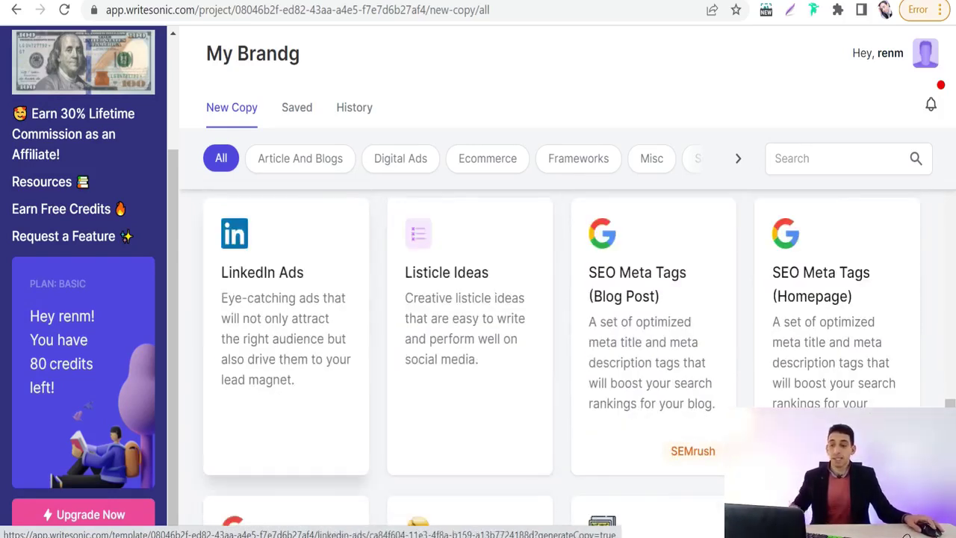
scroll(470, 209, down, 3)
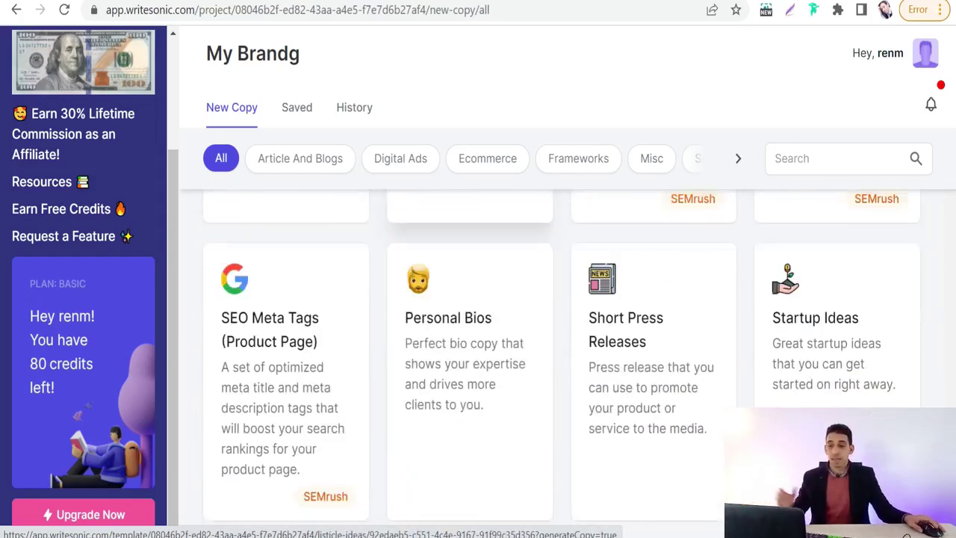
scroll(470, 209, up, 2)
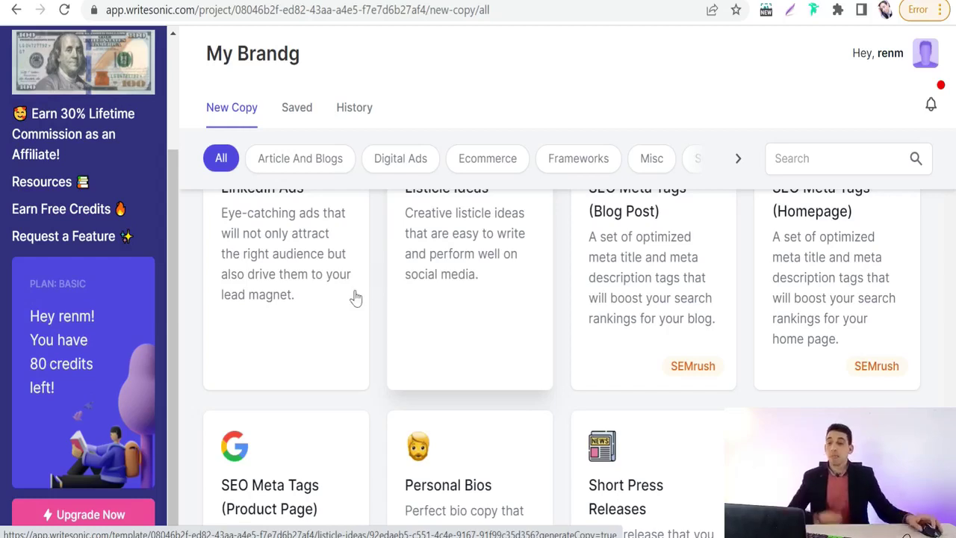
scroll(357, 294, up, 7)
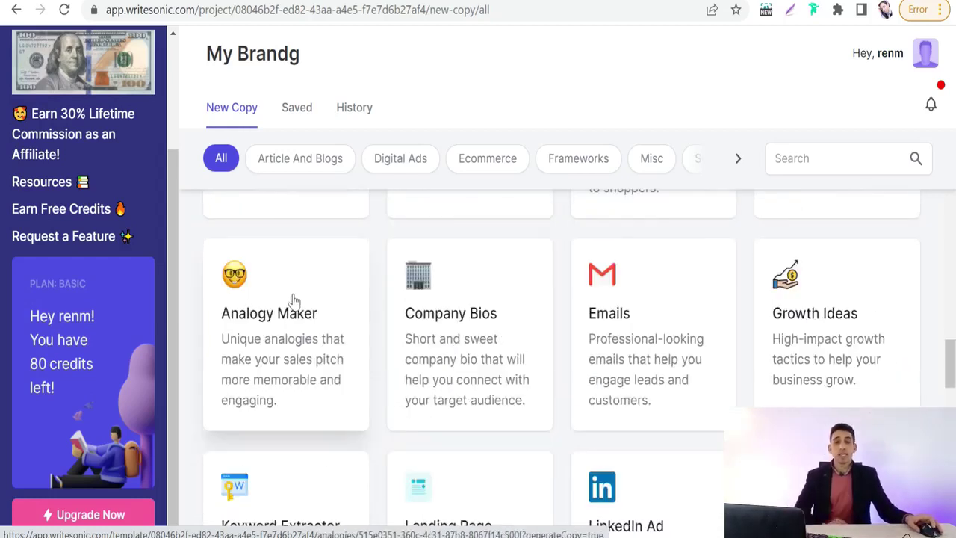
scroll(293, 299, up, 3)
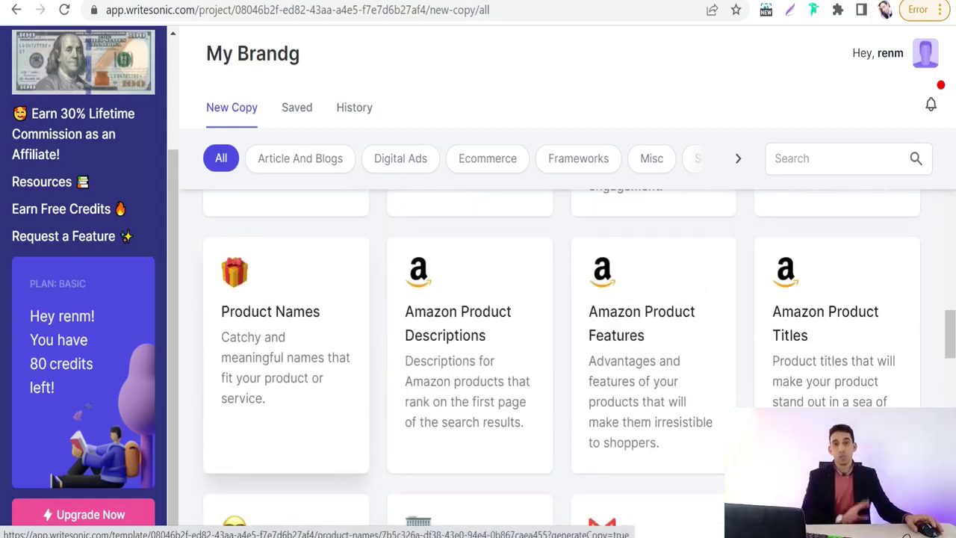
scroll(351, 321, down, 5)
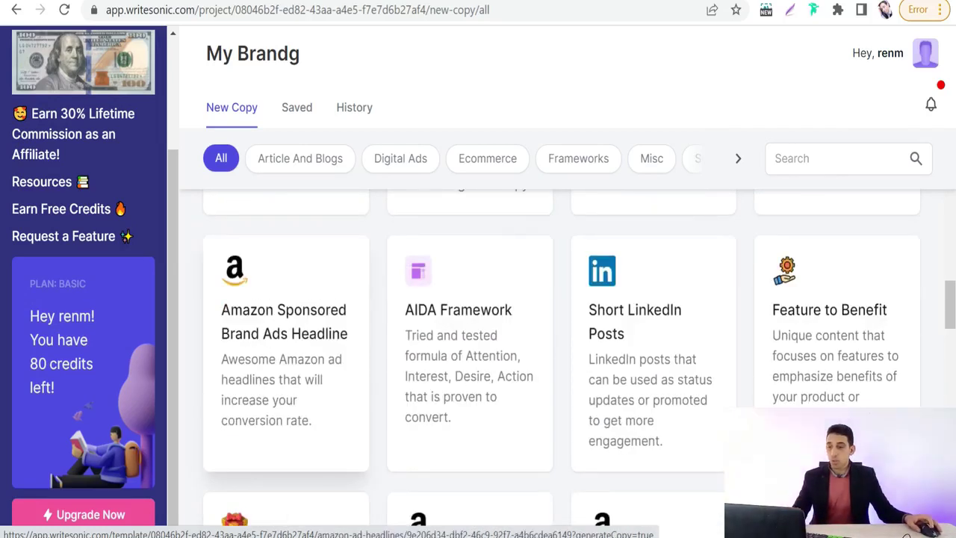
scroll(351, 322, down, 3)
scroll(336, 365, up, 10)
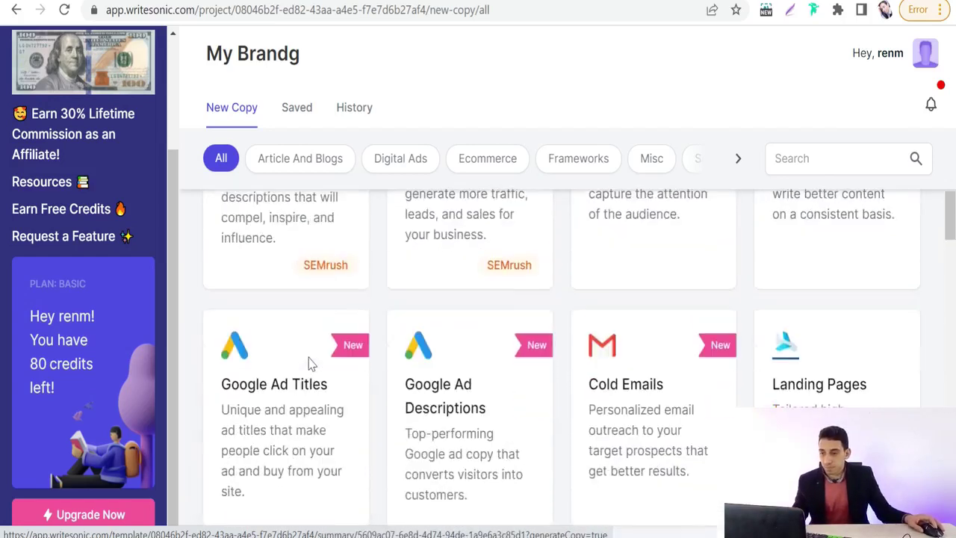
Step: Open the Product Descriptions template for the My Brandg project and look over its form
scroll(309, 363, down, 2)
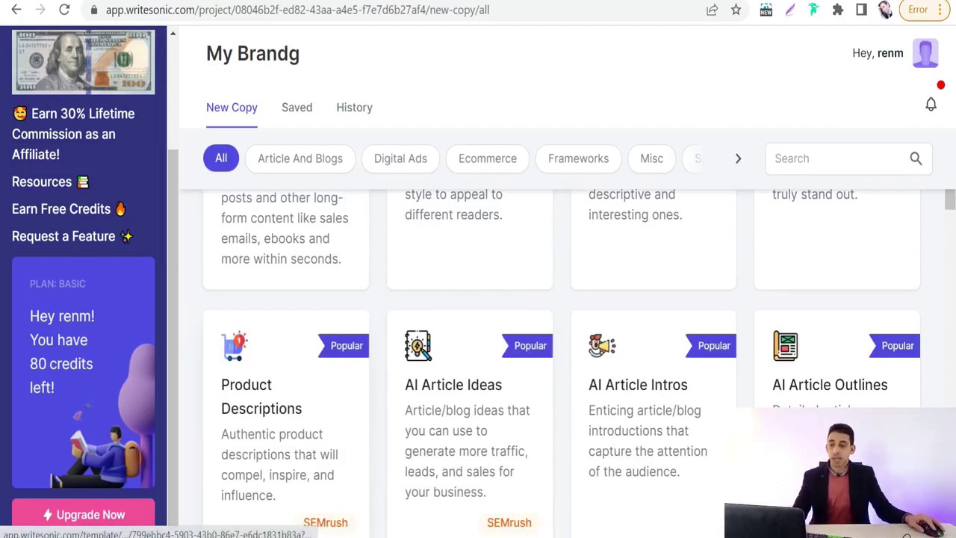
click(332, 364)
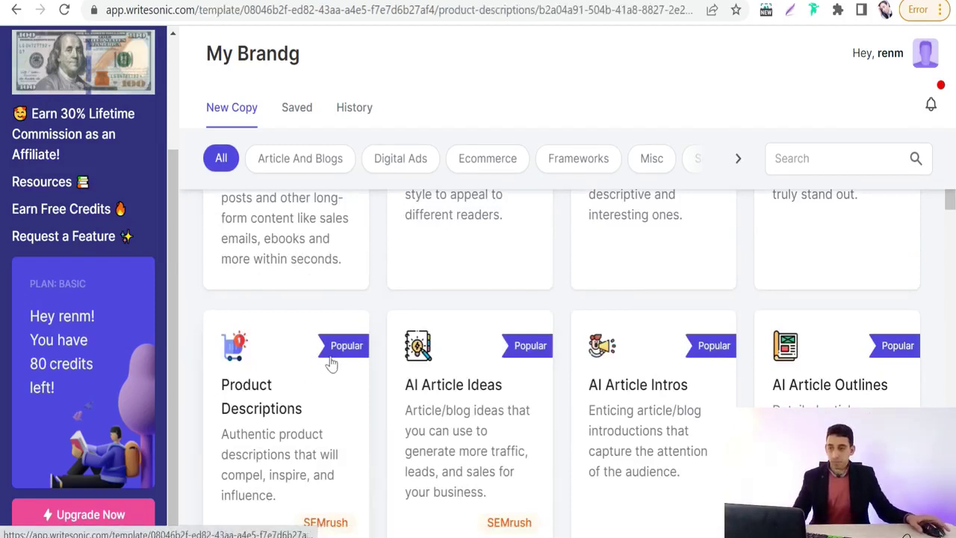
scroll(310, 359, down, 3)
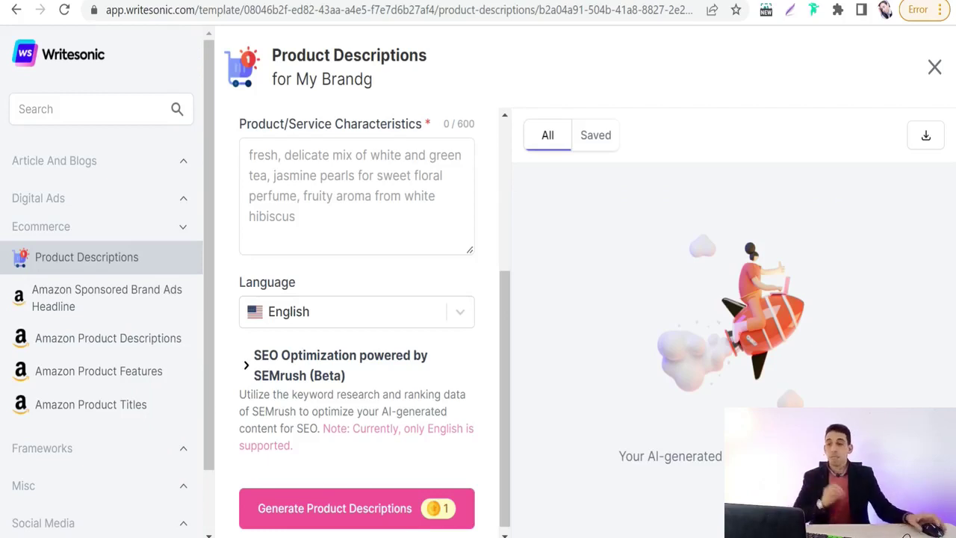
scroll(301, 284, up, 2)
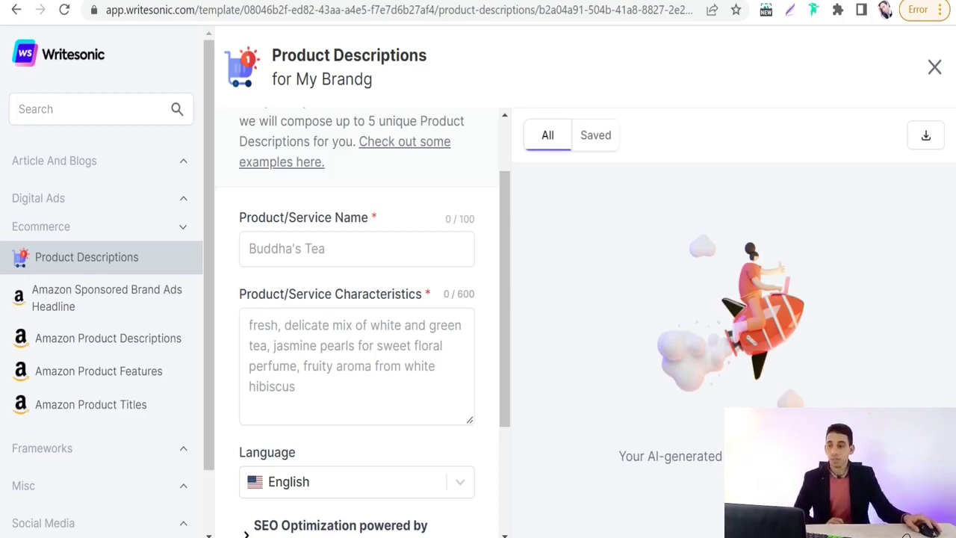
Step: Enter "A design of cat" as the product/service name
click(262, 251)
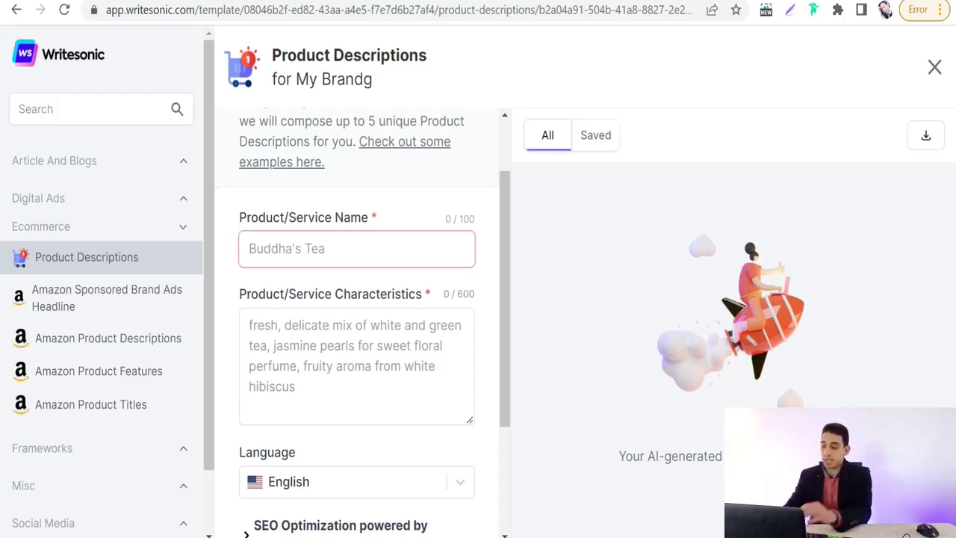
text(A  design )
text(of cat)
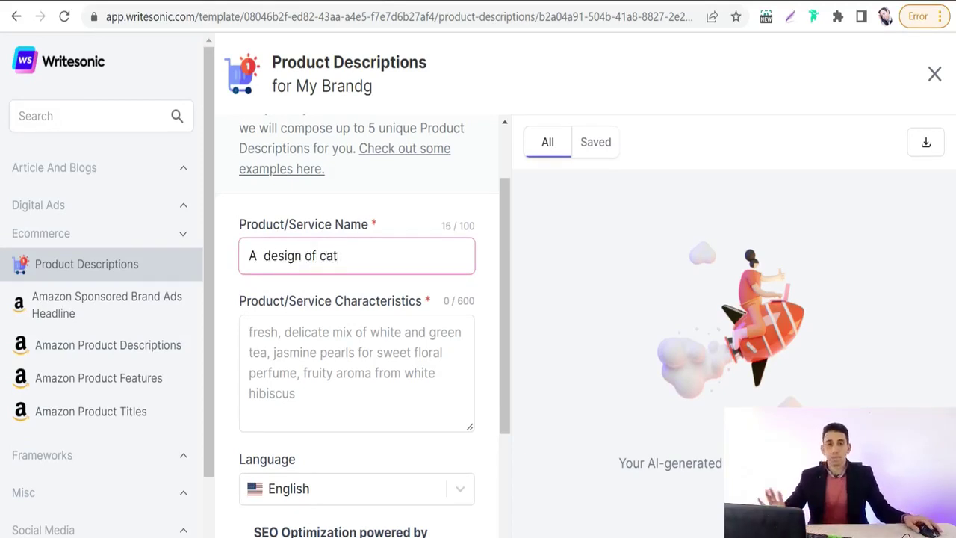
Step: Fill in the product characteristics with "design features an cool quote of i love cats , this design is as gift for cat lovers ."
scroll(319, 298, down, 1)
click(249, 248)
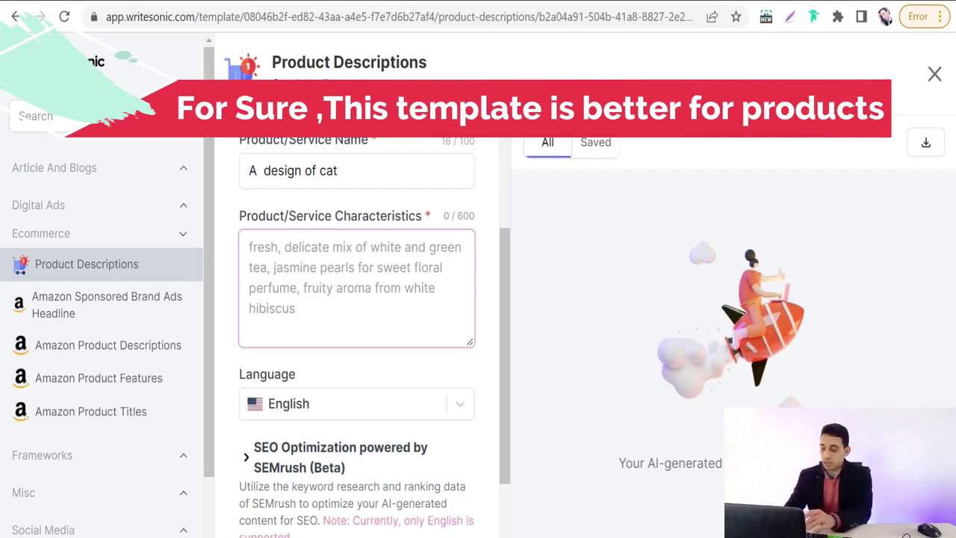
text(design )
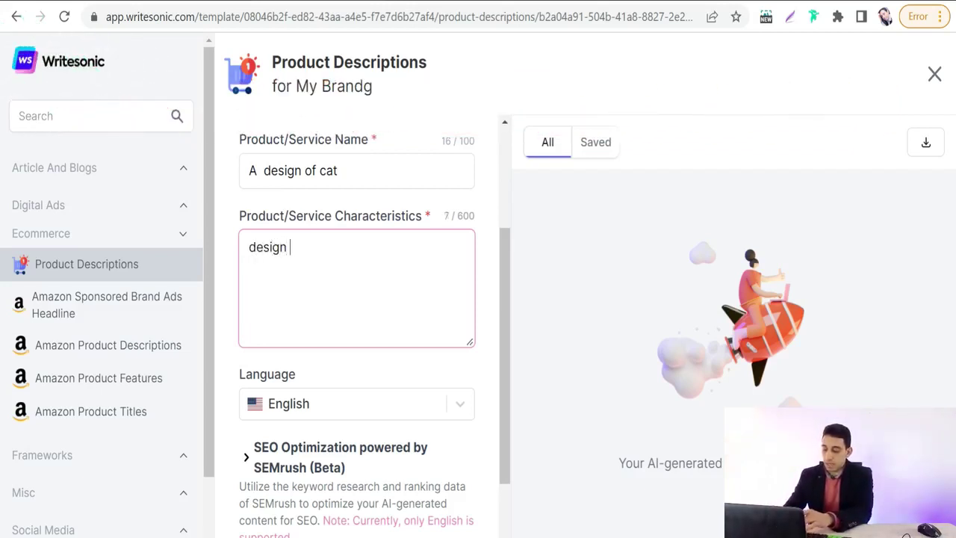
text(features an cool quote )
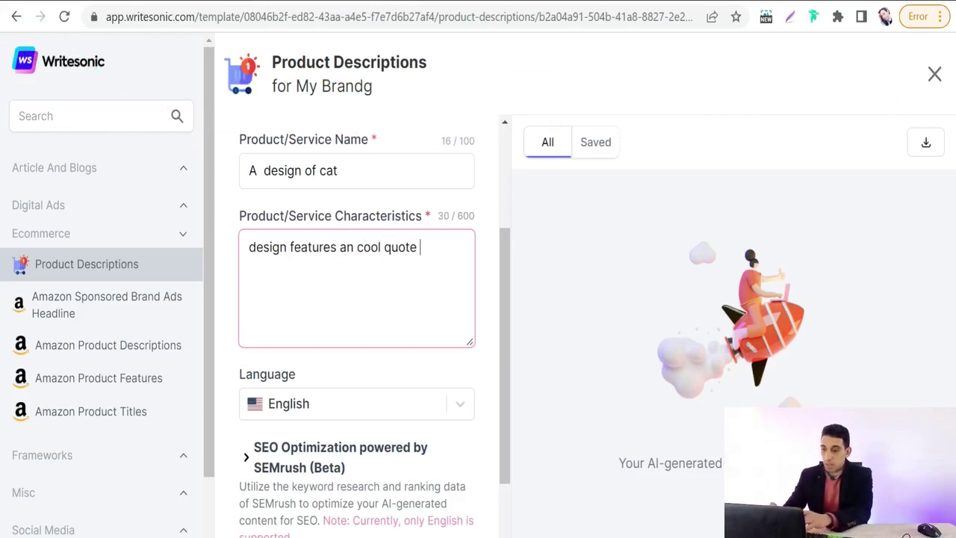
text(of i )
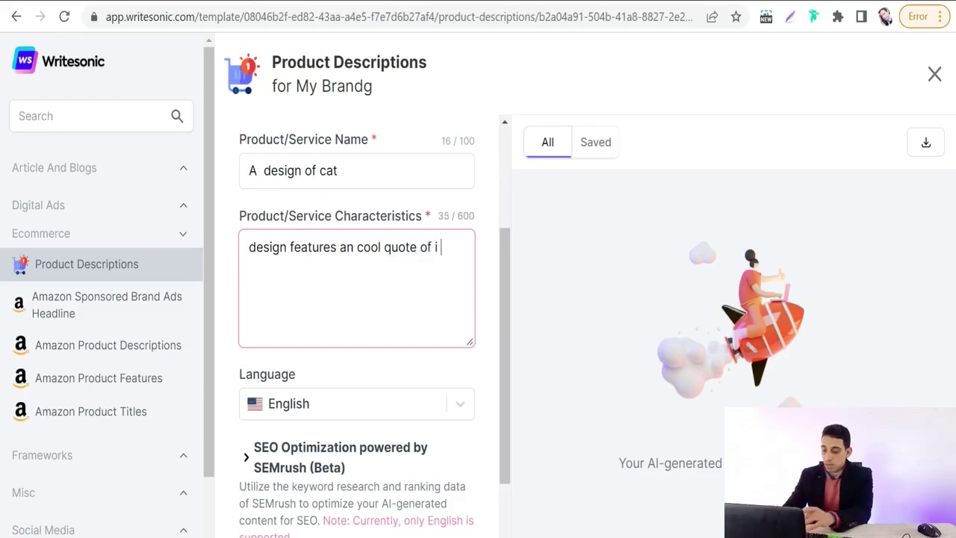
text(love cats , this design is as gift for cat lovers .)
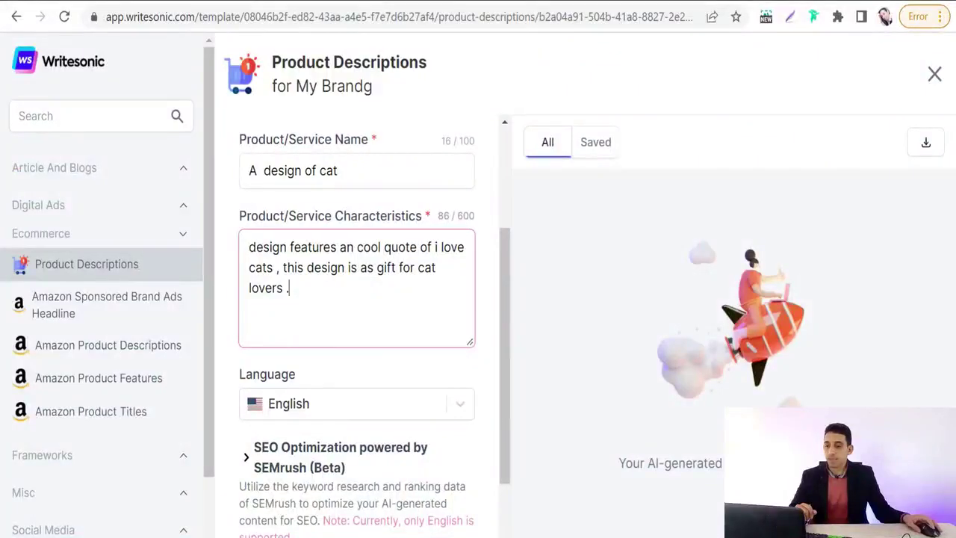
Step: Generate English product descriptions for the cat design and review the resulting texts
scroll(341, 288, down, 2)
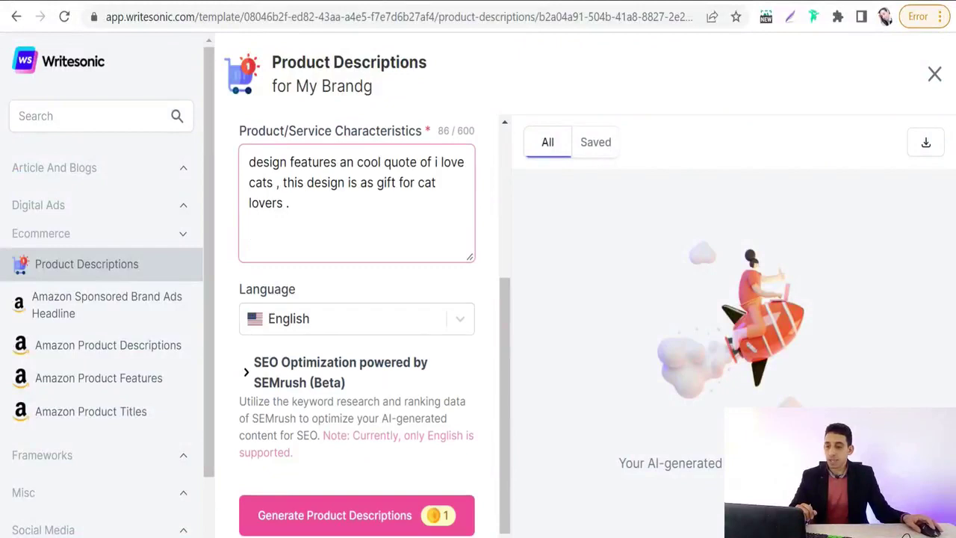
click(372, 513)
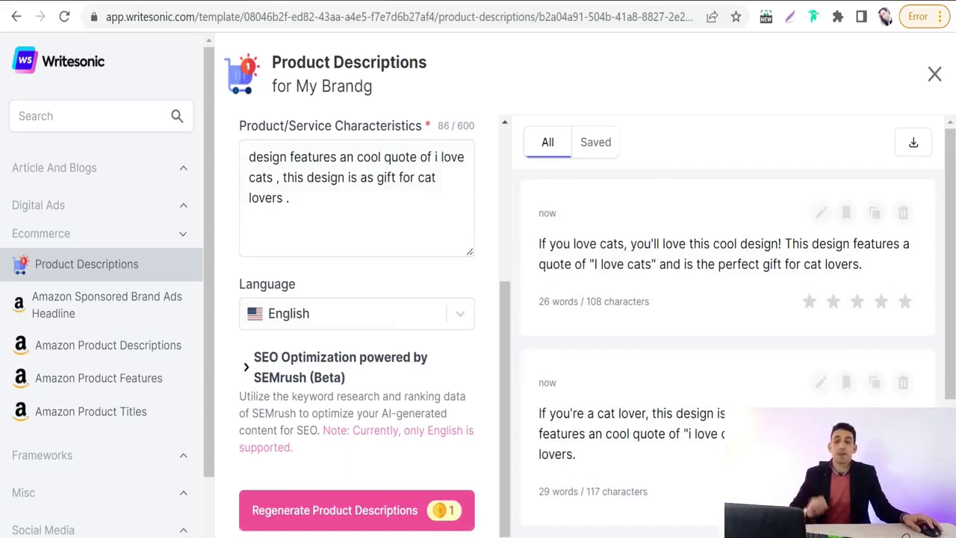
scroll(814, 321, down, 3)
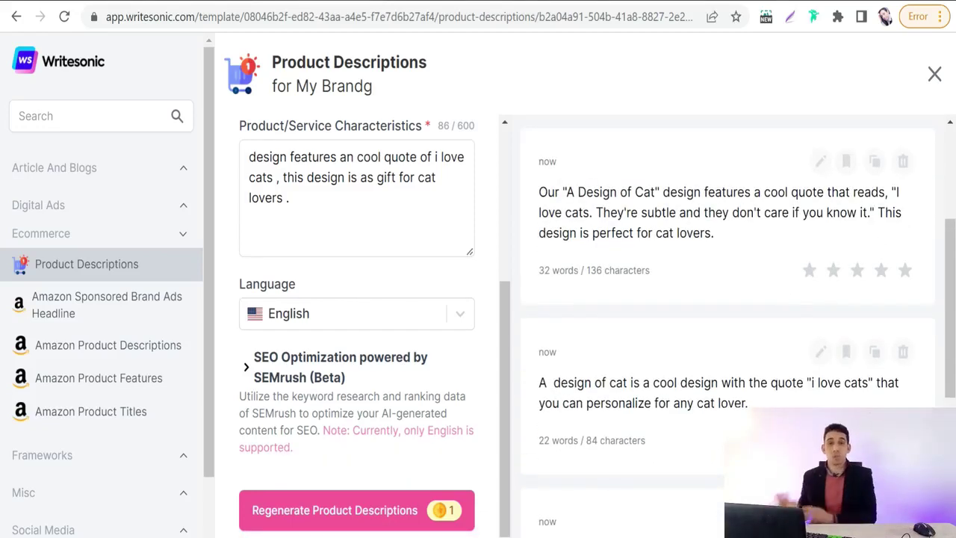
scroll(365, 179, up, 5)
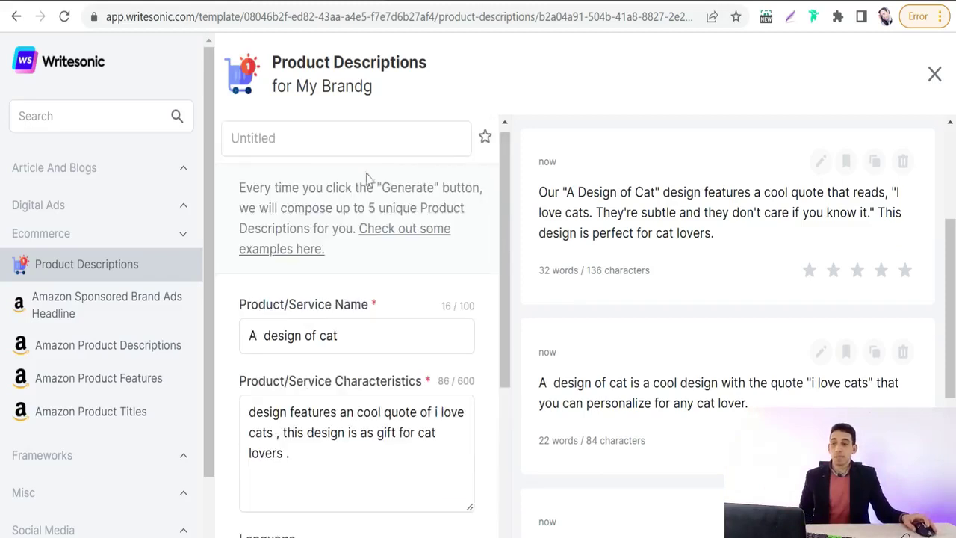
scroll(313, 252, up, 1)
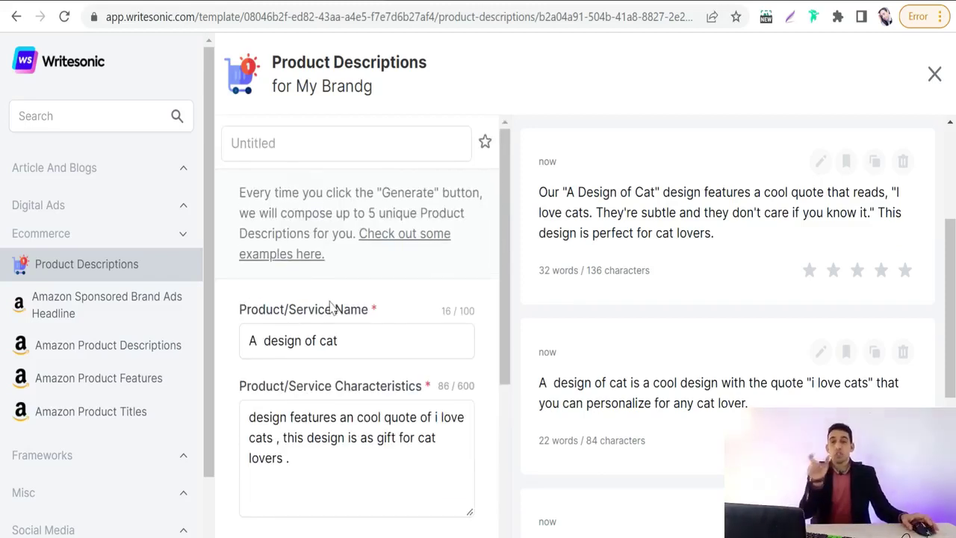
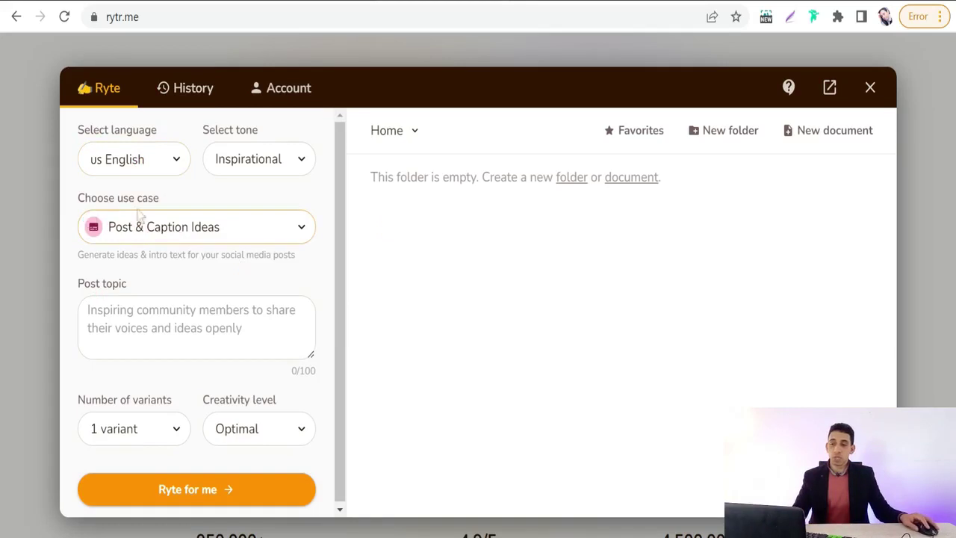
Step: Switch to Rytr and choose Product Description as the use case
click(302, 234)
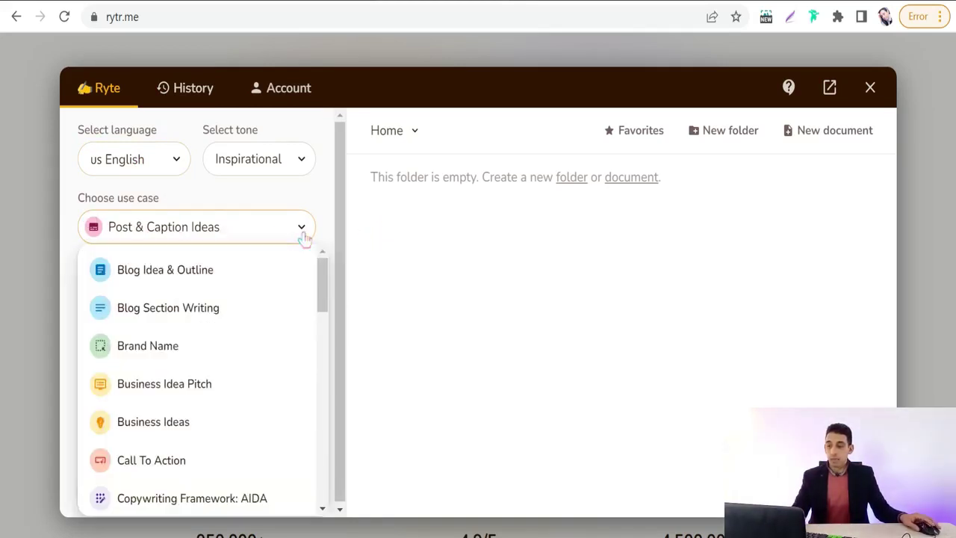
scroll(112, 316, down, 1)
scroll(113, 316, up, 1)
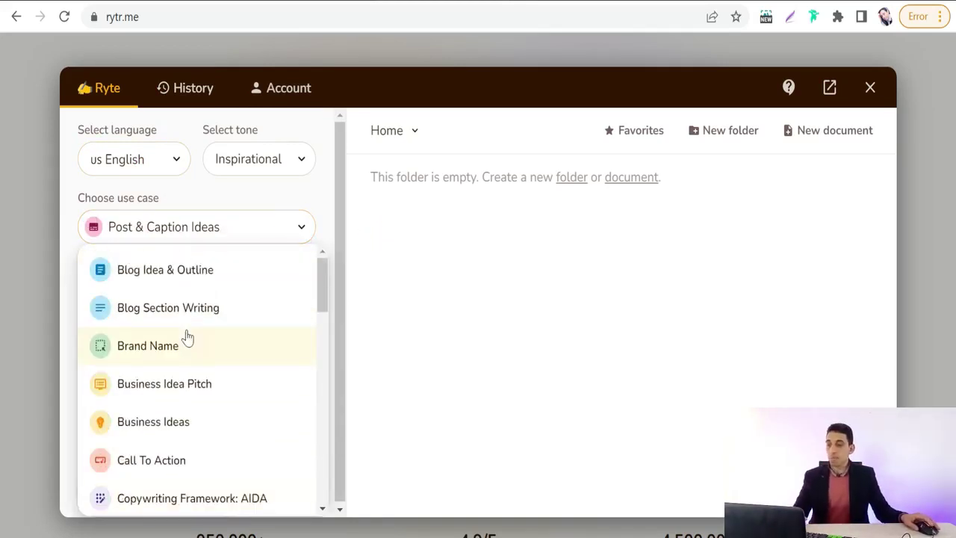
scroll(187, 337, down, 2)
scroll(171, 344, down, 4)
scroll(173, 362, down, 2)
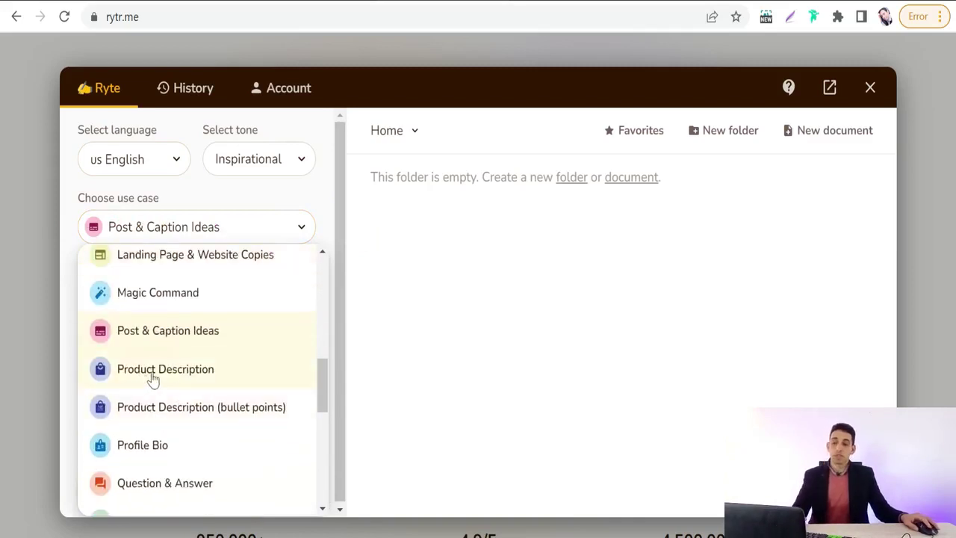
click(153, 379)
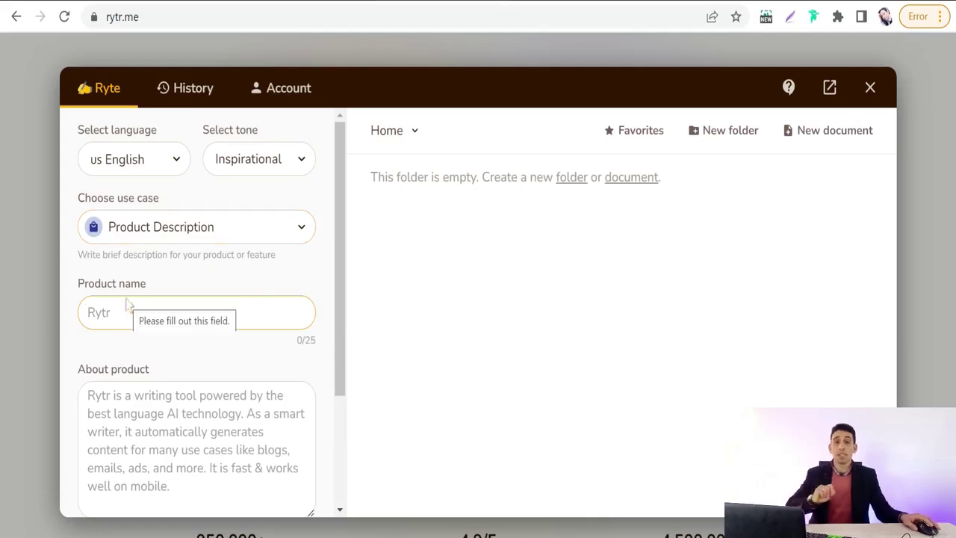
Step: Copy the product name "A design of cat" from the Writesonic form into Rytr's product name
scroll(128, 306, down, 1)
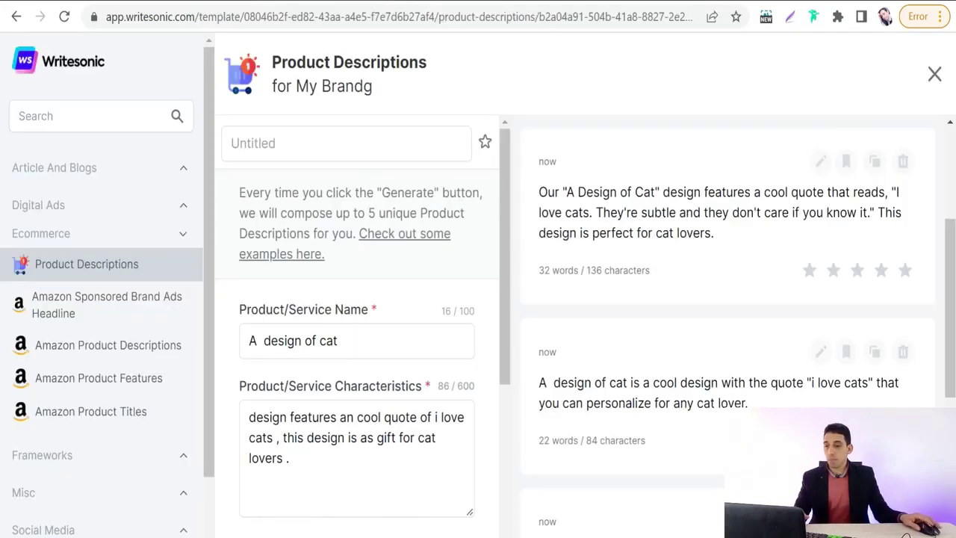
scroll(273, 367, down, 2)
triple_click(281, 173)
right_click(282, 179)
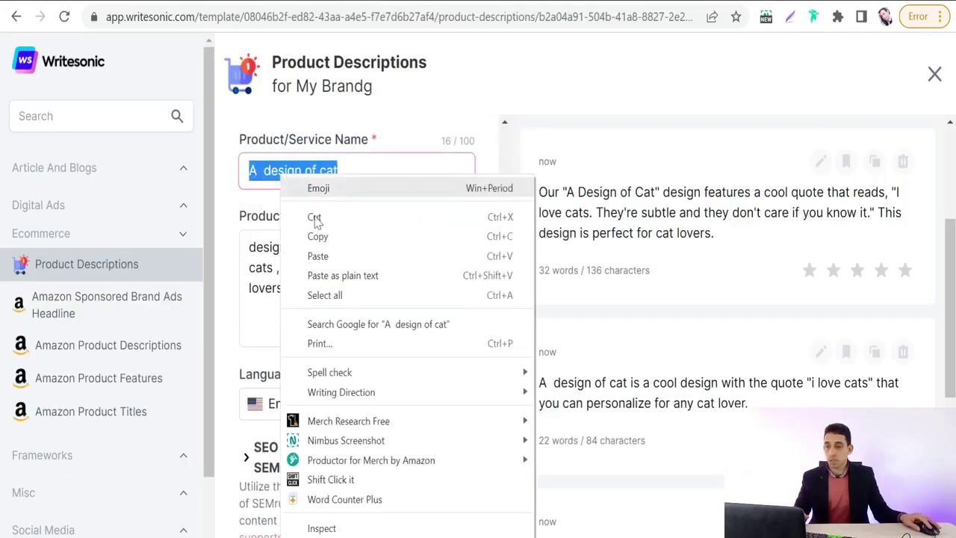
click(316, 235)
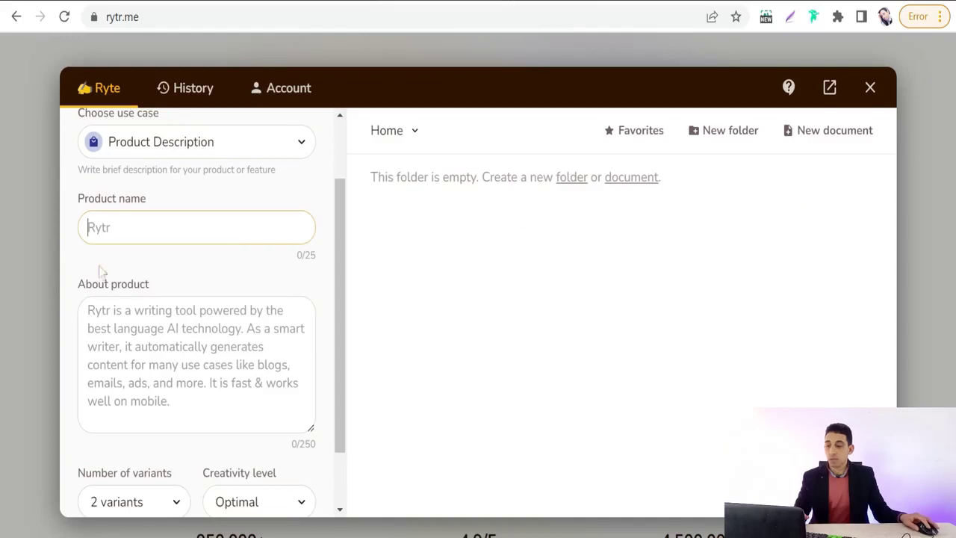
click(102, 237)
key(ctrl+v)
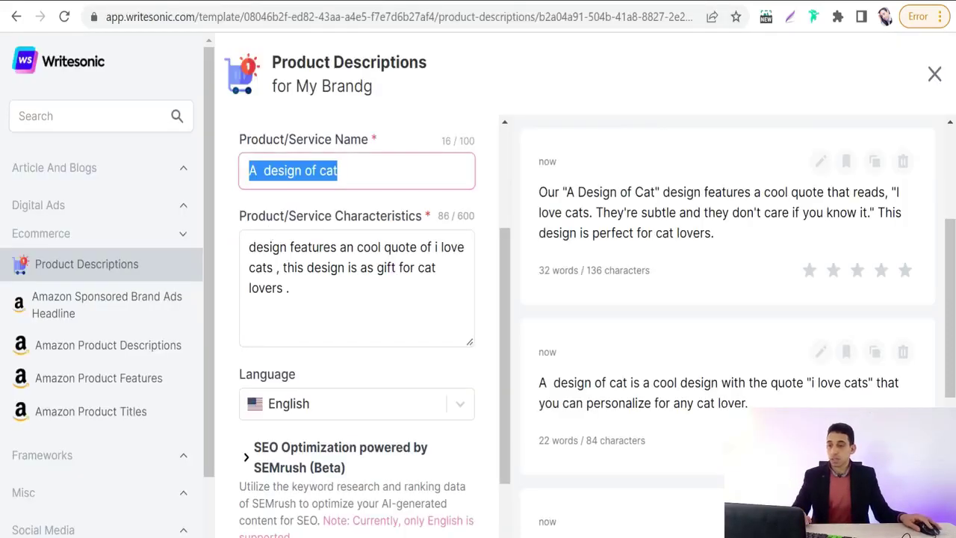
Step: Copy the cat design's characteristics text from Writesonic into Rytr's About product description
key(Tab)
right_click(309, 188)
click(329, 247)
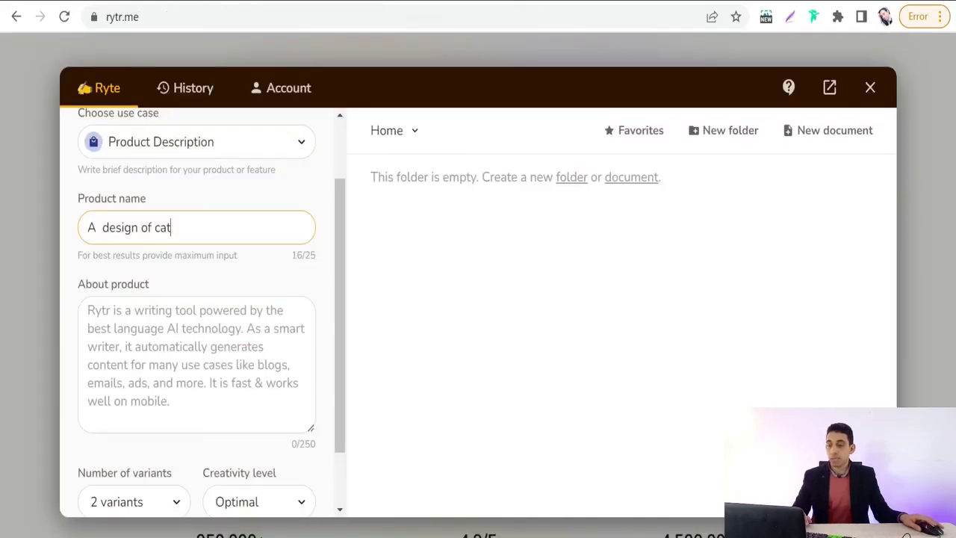
click(224, 327)
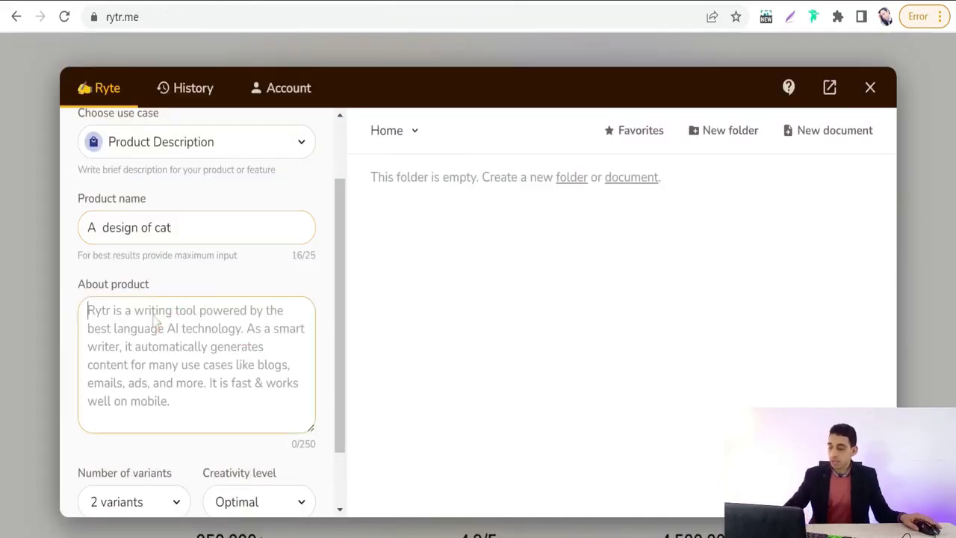
key(ctrl+v)
Step: Generate the cat design's descriptions in Rytr with 2 variants at Optimal creativity, and request a further batch
scroll(269, 302, down, 1)
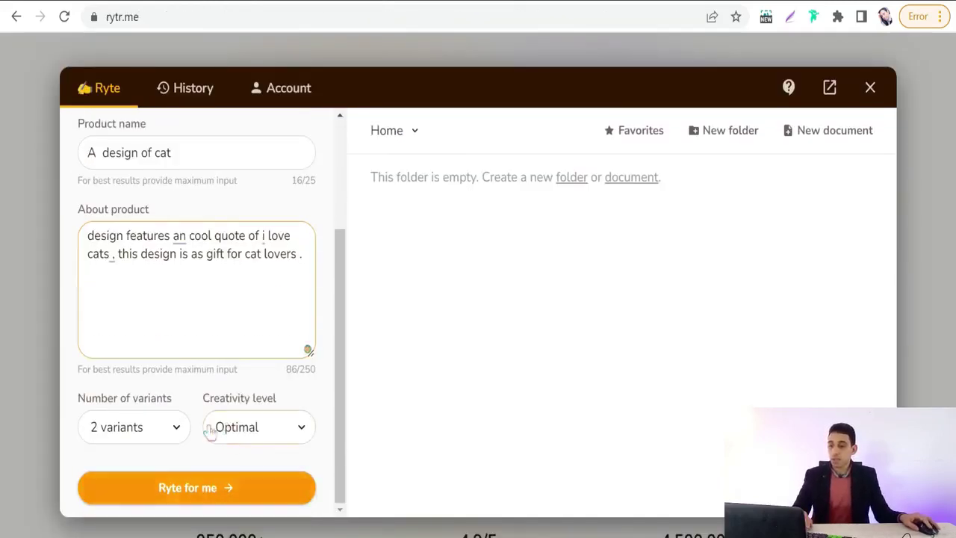
scroll(157, 381, up, 1)
scroll(161, 346, down, 1)
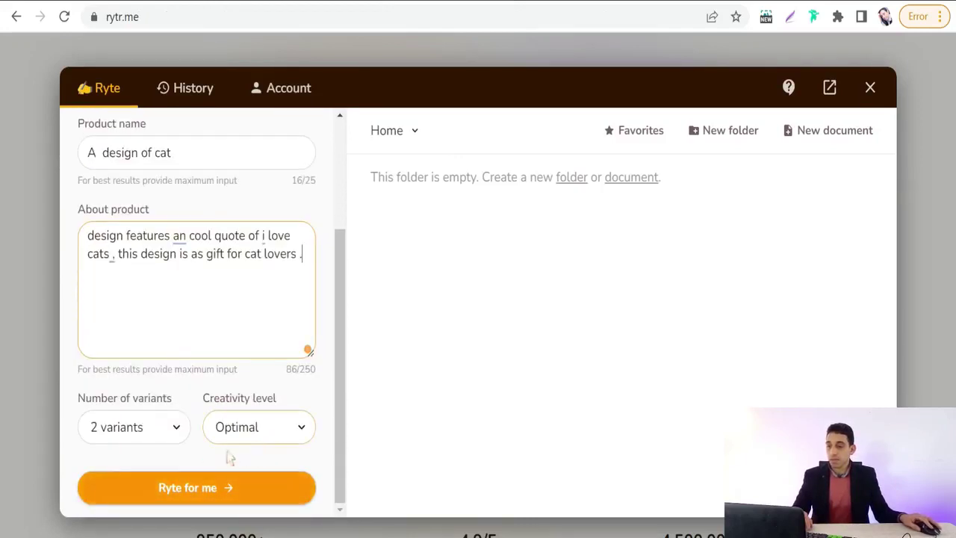
click(186, 491)
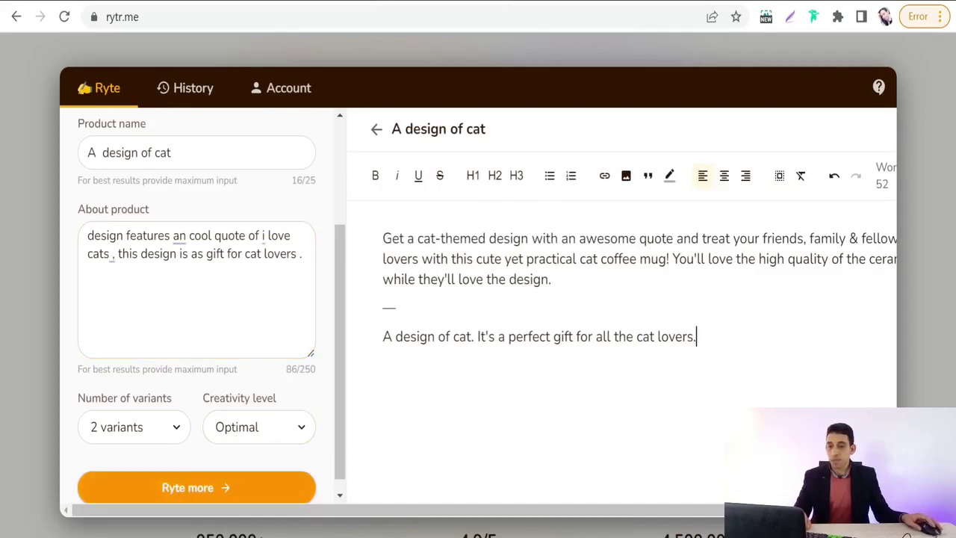
scroll(307, 338, down, 1)
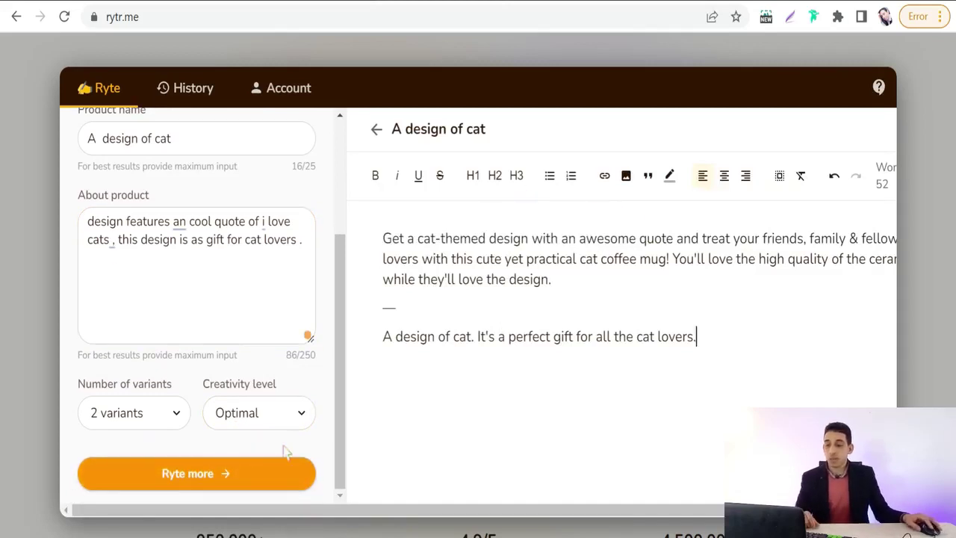
click(214, 479)
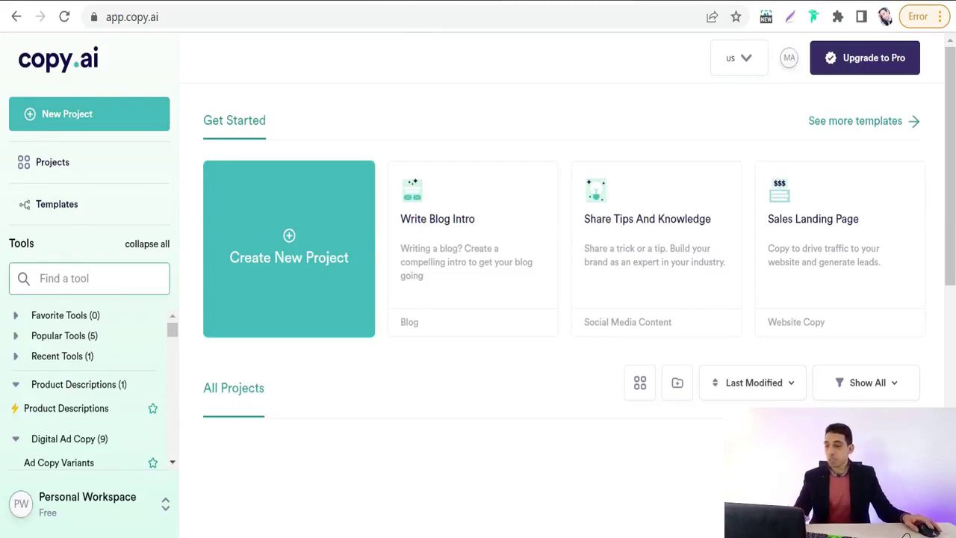
Step: Switch to Copy.ai and create a new Product Descriptions project titled "ff"
scroll(113, 325, down, 1)
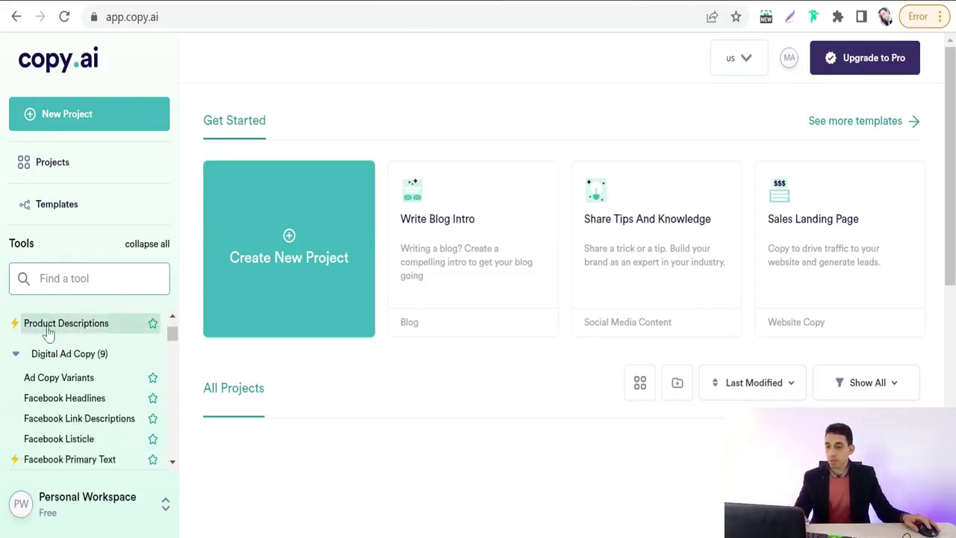
click(86, 329)
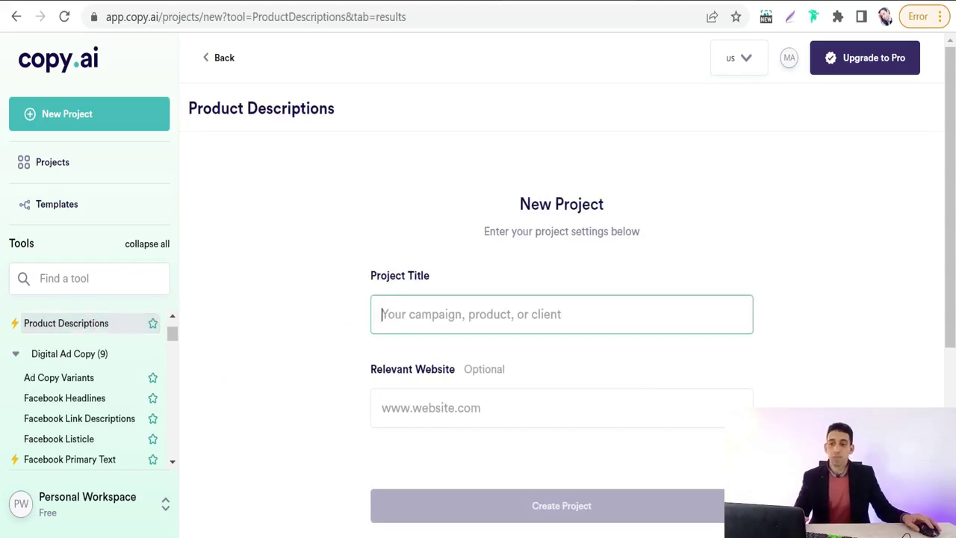
scroll(454, 336, down, 1)
text(ff)
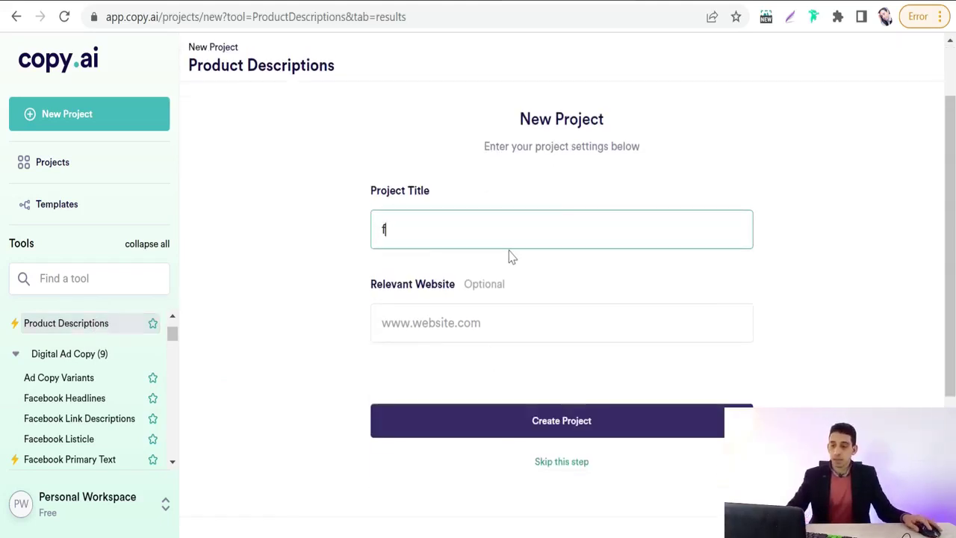
click(546, 422)
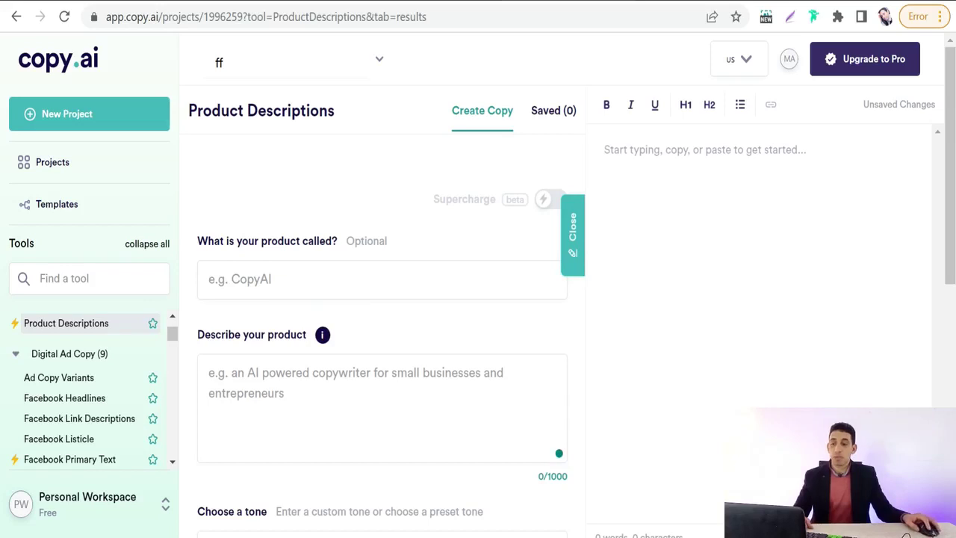
Step: Set the tone of the product description to Persuasive and look over the rest of the form
scroll(256, 471, down, 1)
click(261, 483)
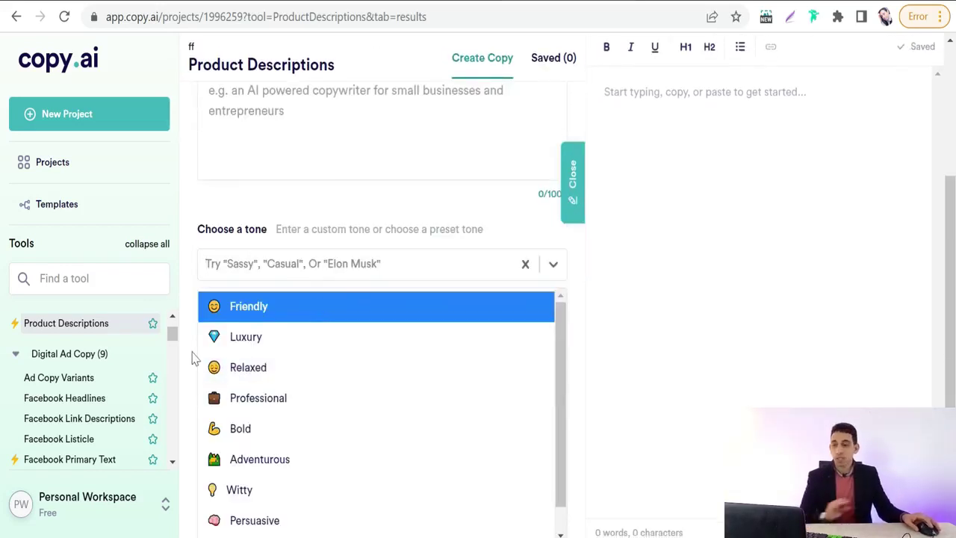
scroll(265, 403, down, 1)
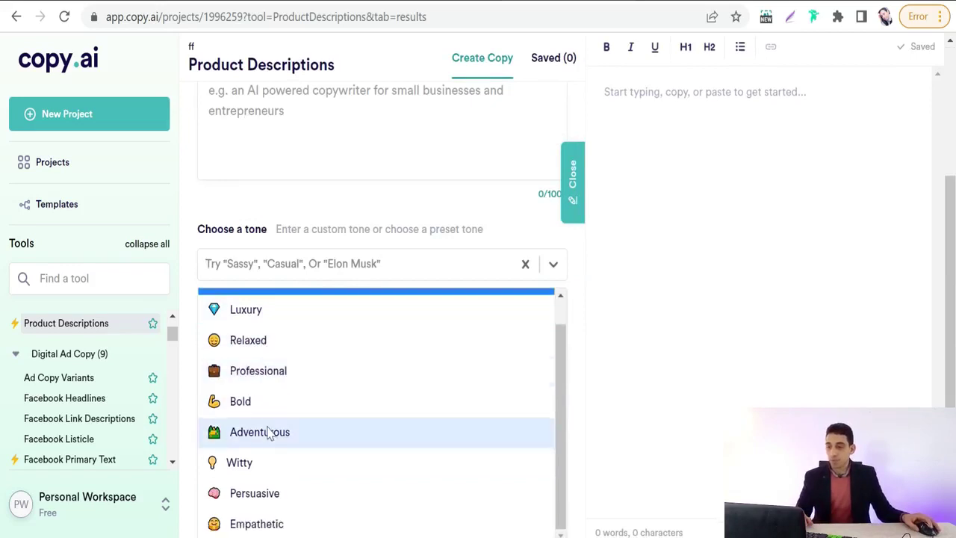
click(241, 496)
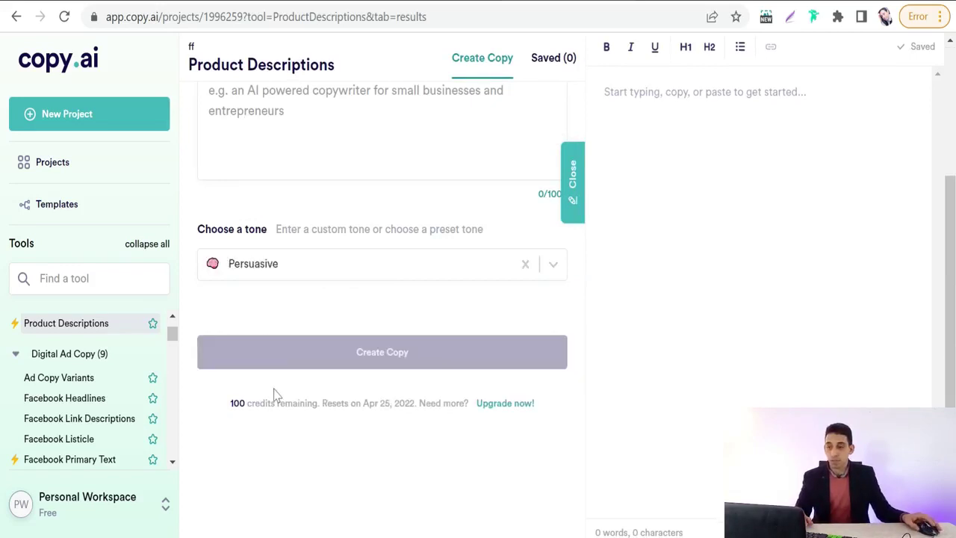
scroll(354, 283, up, 3)
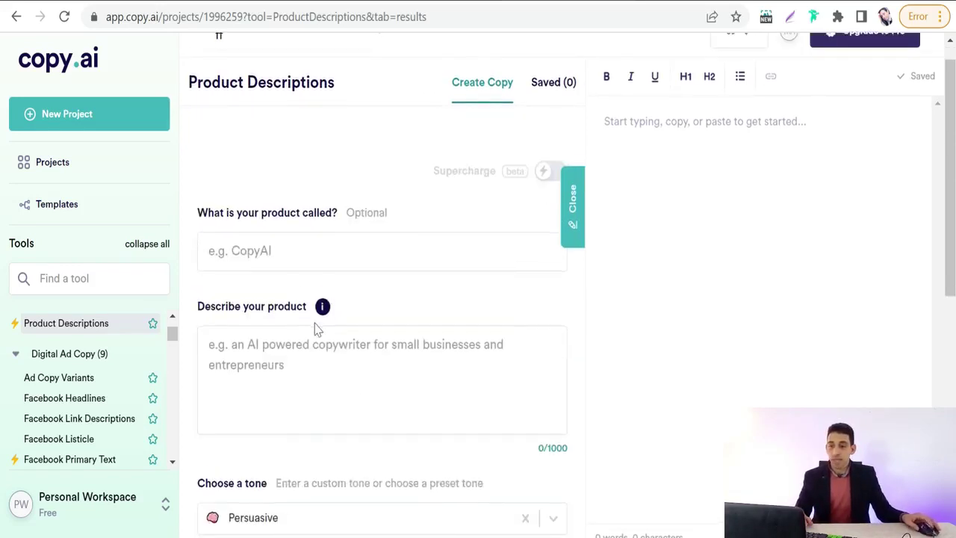
scroll(319, 333, down, 5)
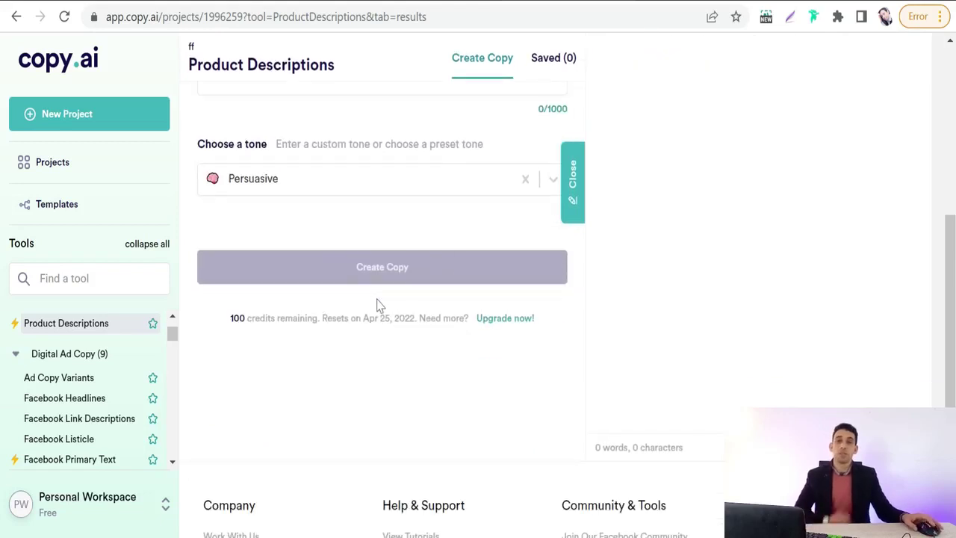